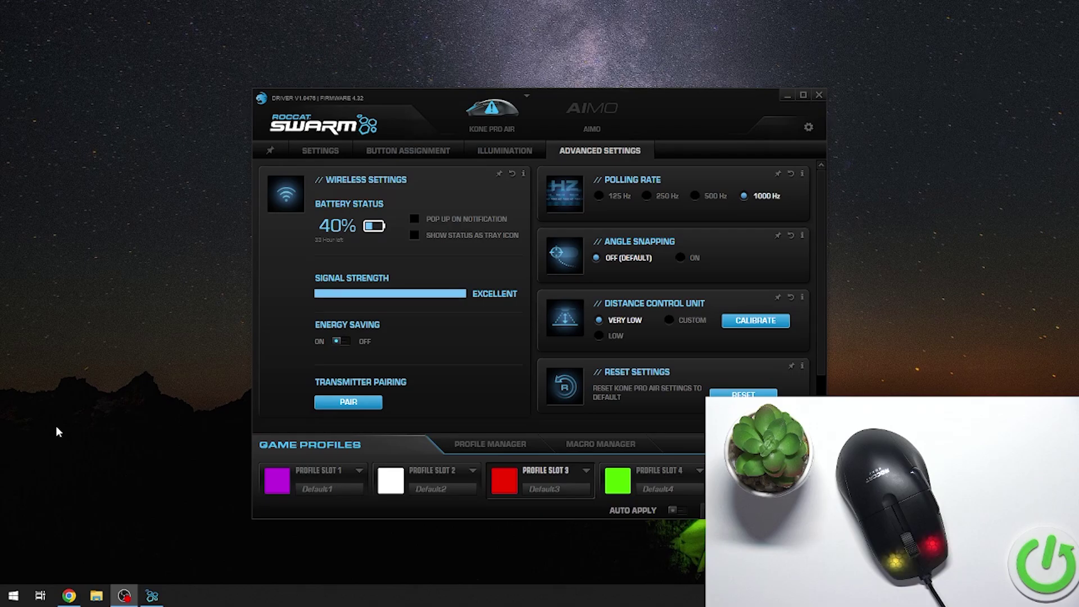
Step: Pair the Kone Pro Air with its dongle via Transmitter Pairing, holding the profile button
click(333, 403)
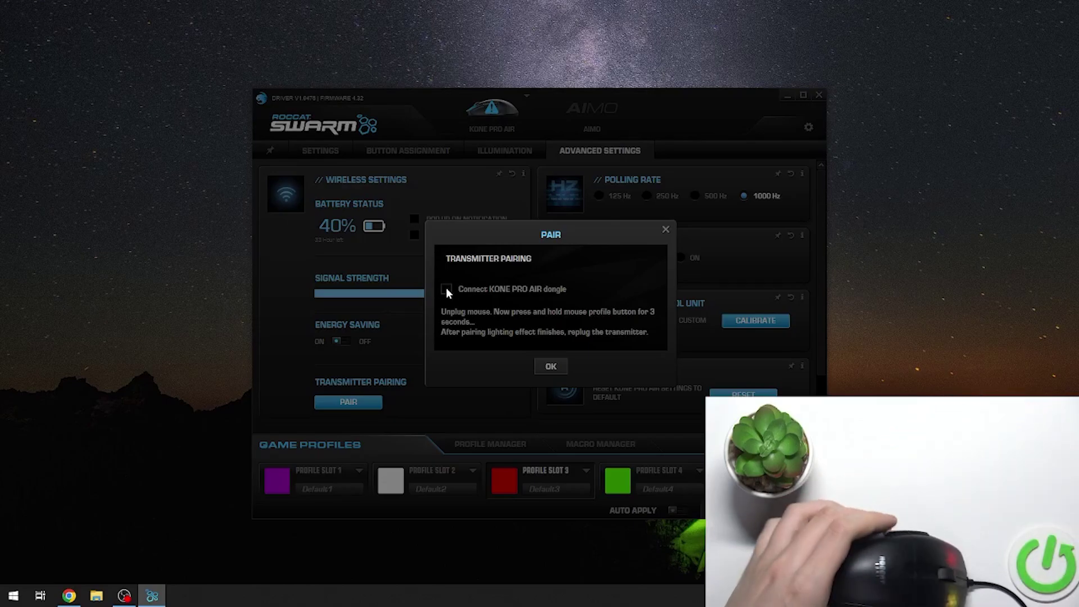
click(552, 369)
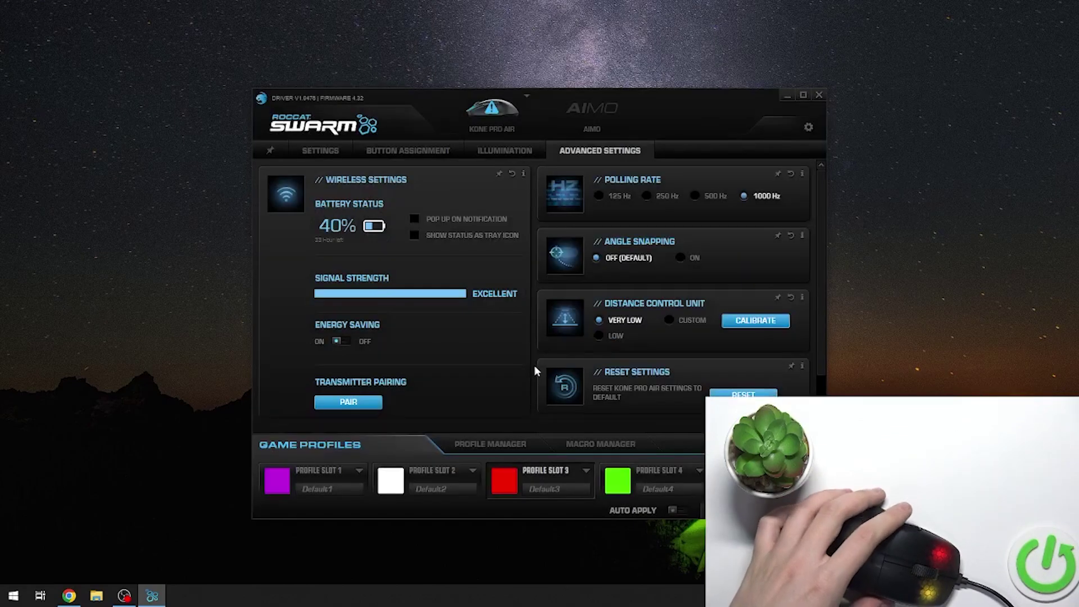
Step: Rerun transmitter pairing and install the required Kone Pro Air firmware update
click(347, 401)
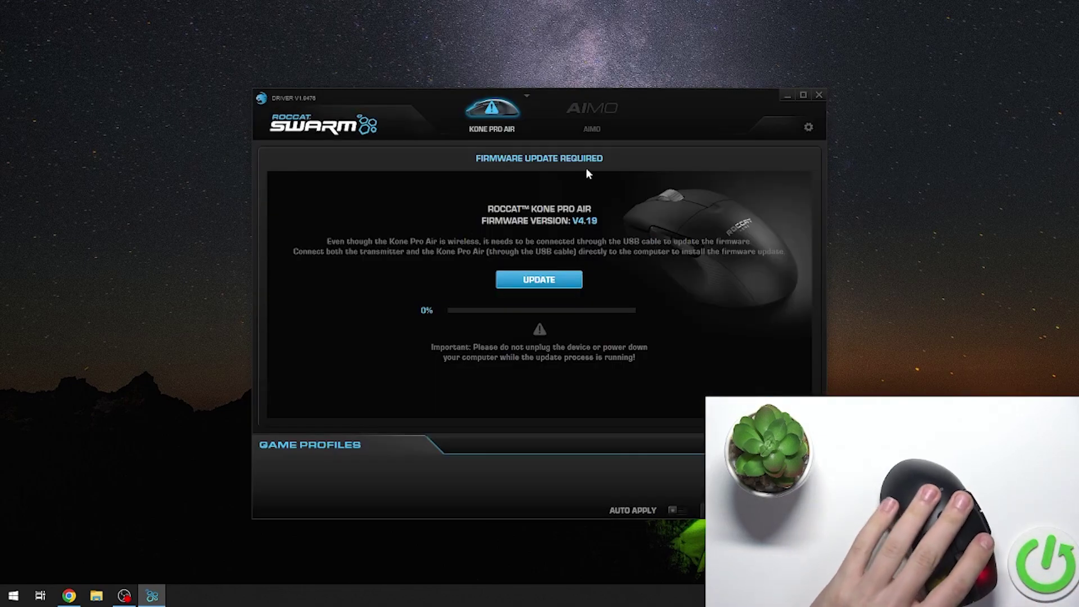
click(548, 279)
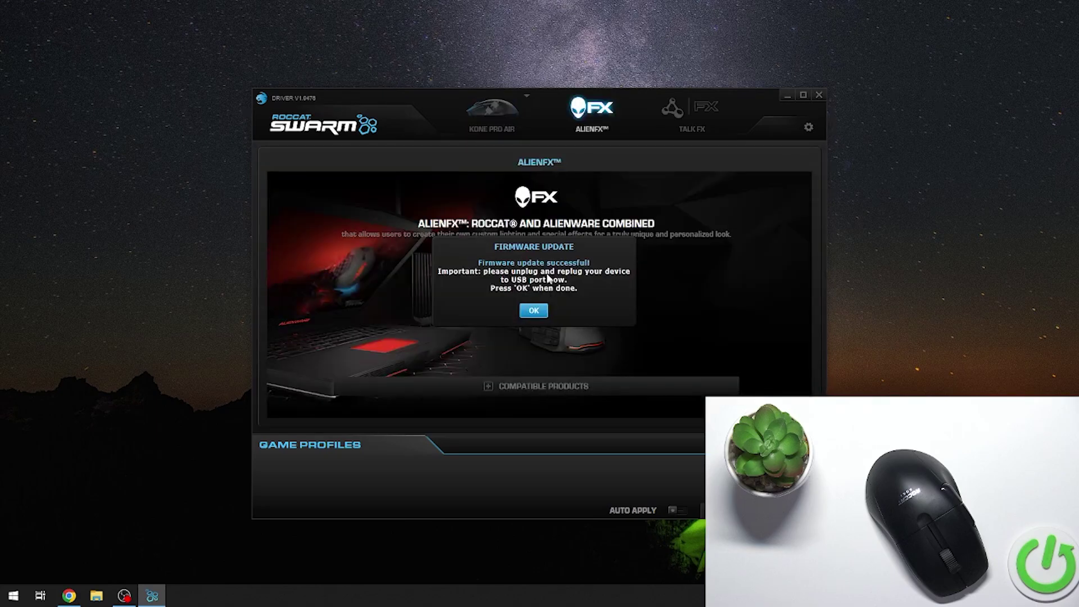
Step: Acknowledge the successful firmware update so SWARM closes
click(533, 311)
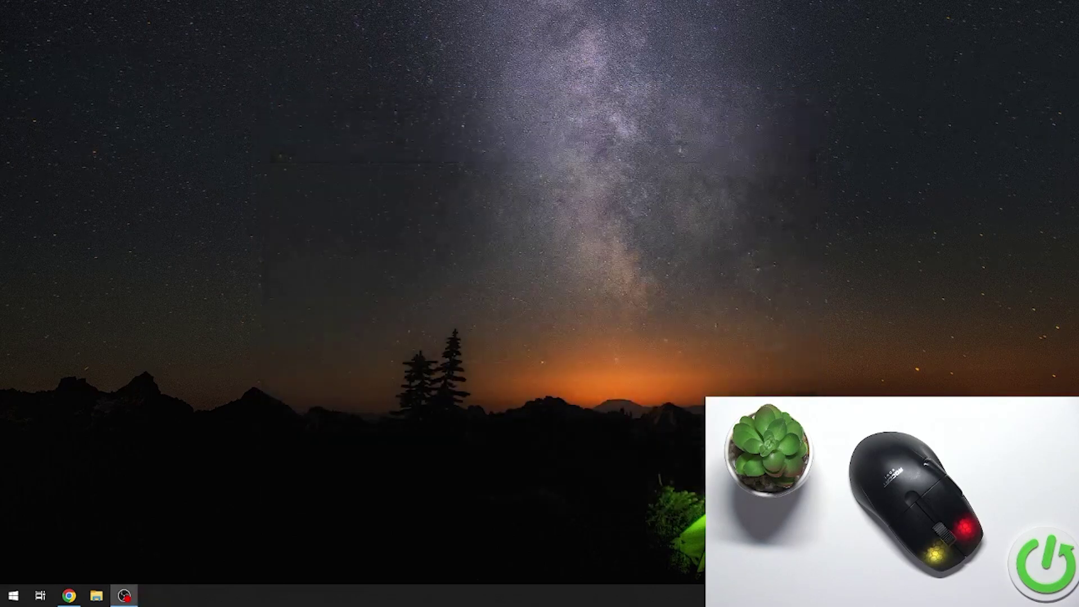
Step: Relaunch ROCCAT SWARM from Recently added in the Start menu
click(15, 596)
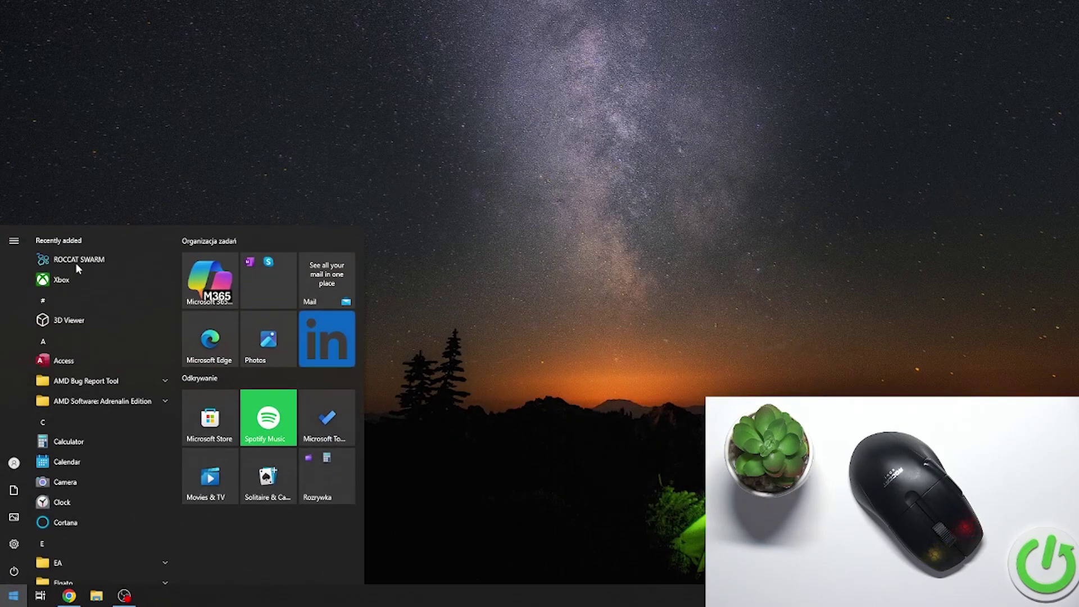
click(55, 263)
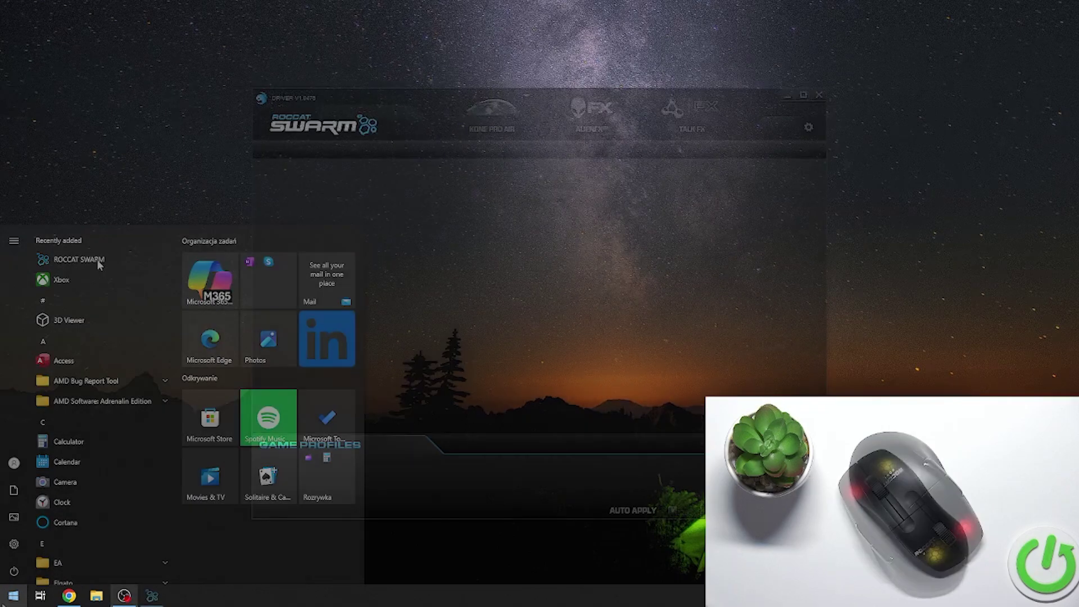